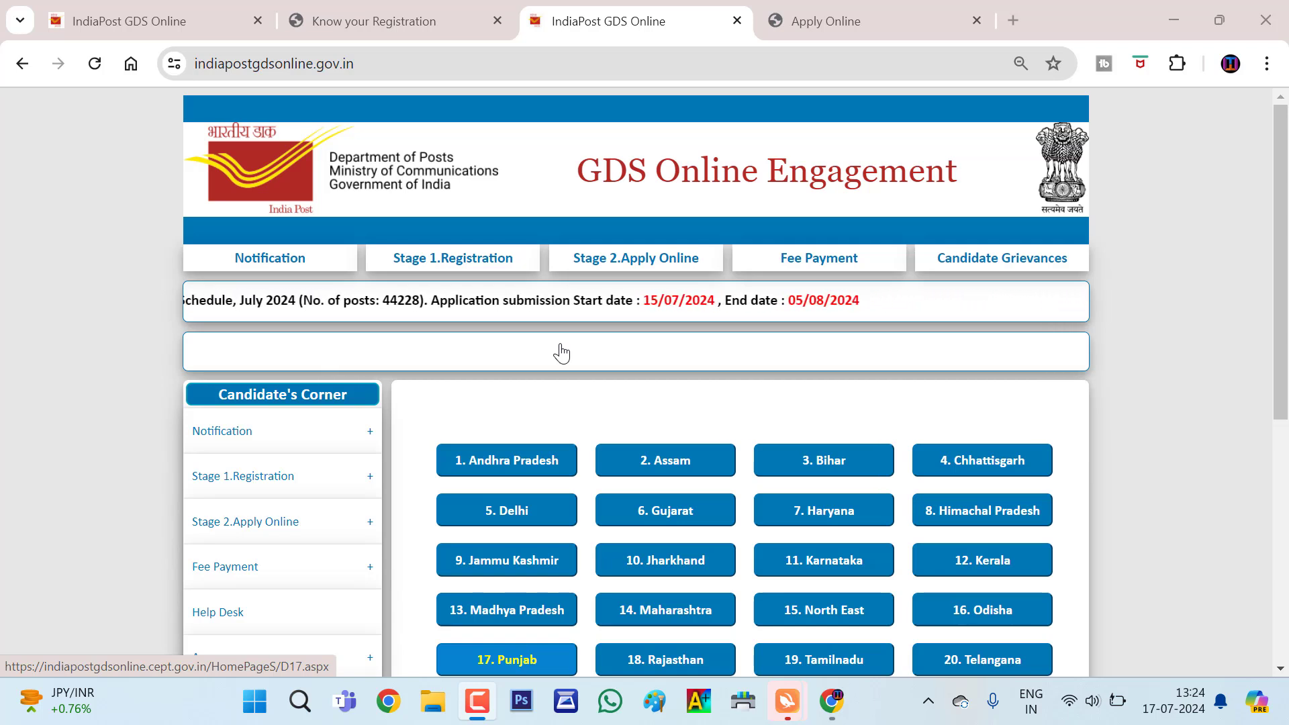
Step: Dismiss the Adobe Creative Cloud repair dialog without starting the repair
scroll(578, 348, "down", 1)
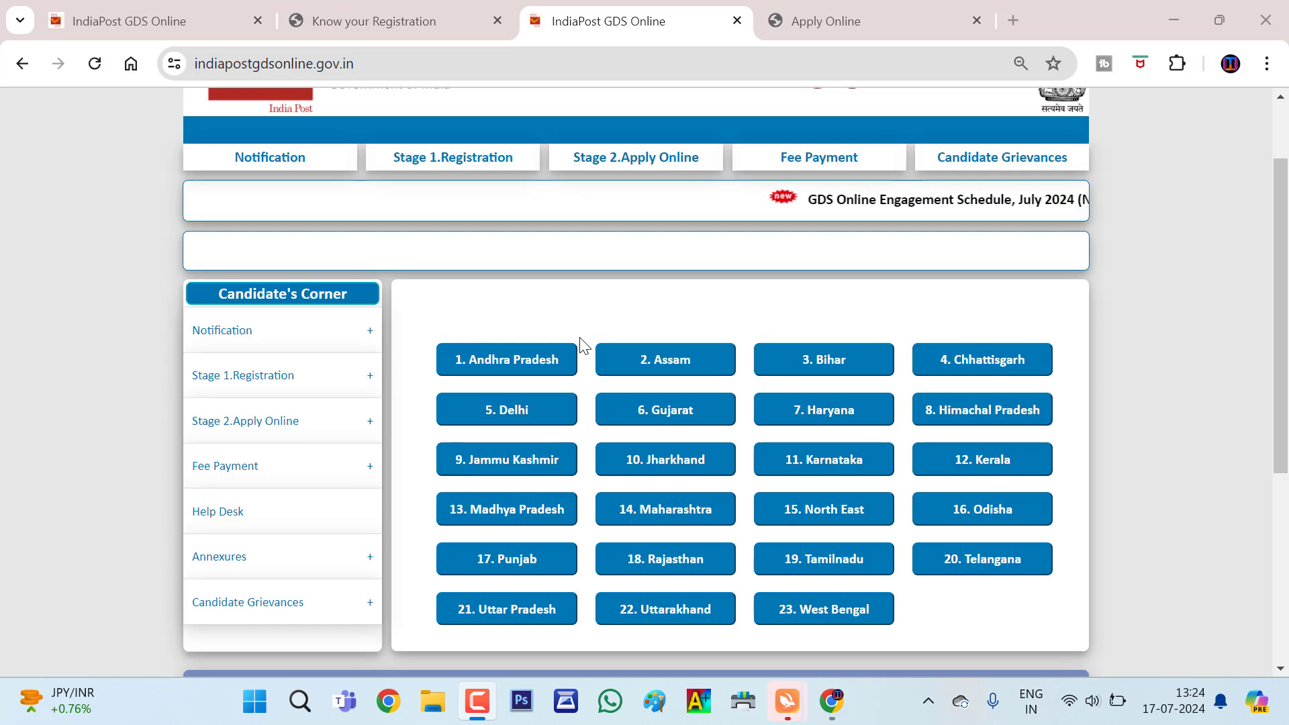
scroll(581, 346, "up", 2)
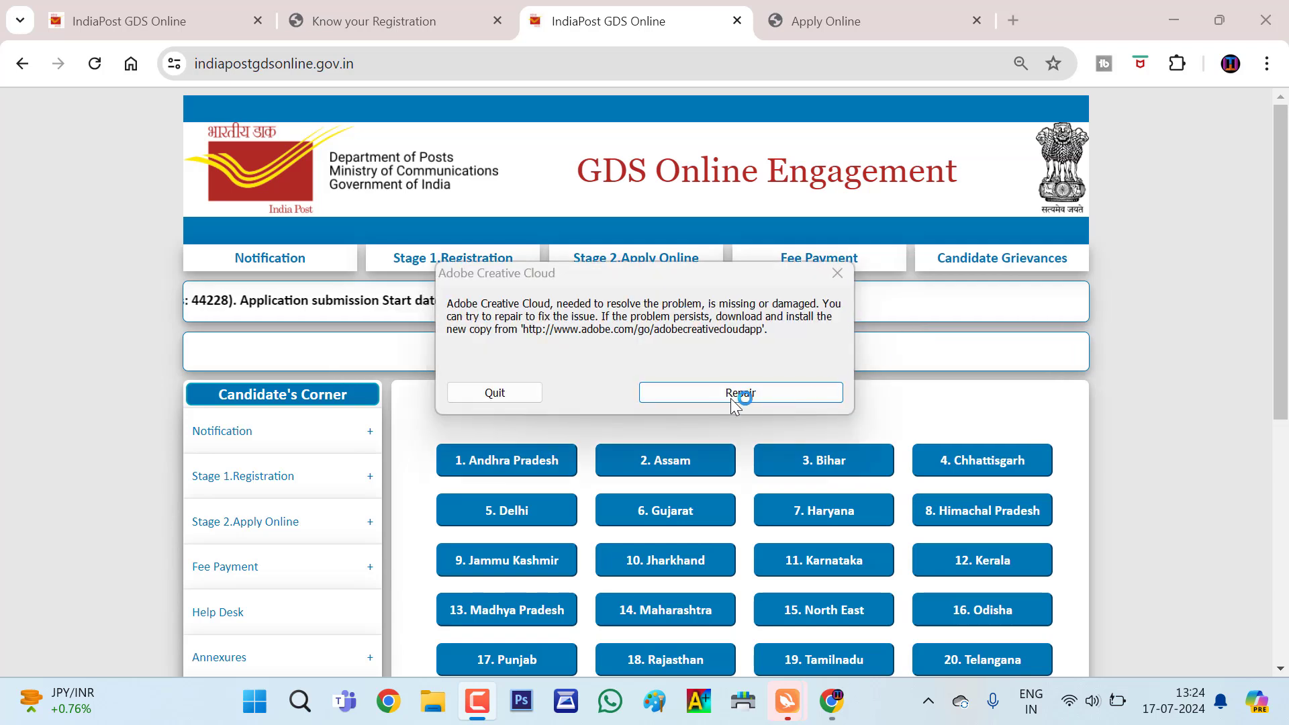
left_click(514, 392)
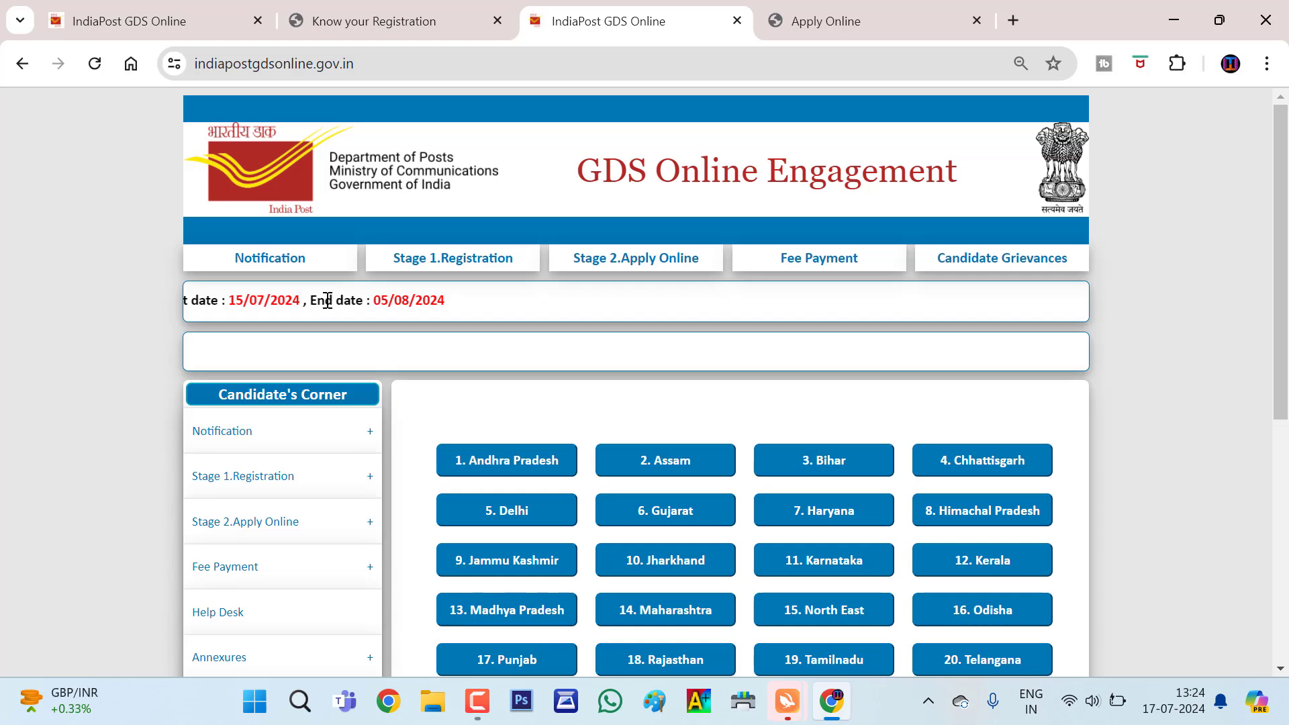
Step: Look through the GDS home page and dismiss the Lenovo Vantage scam protection notification
scroll(327, 300, "down", 6)
scroll(326, 299, "up", 6)
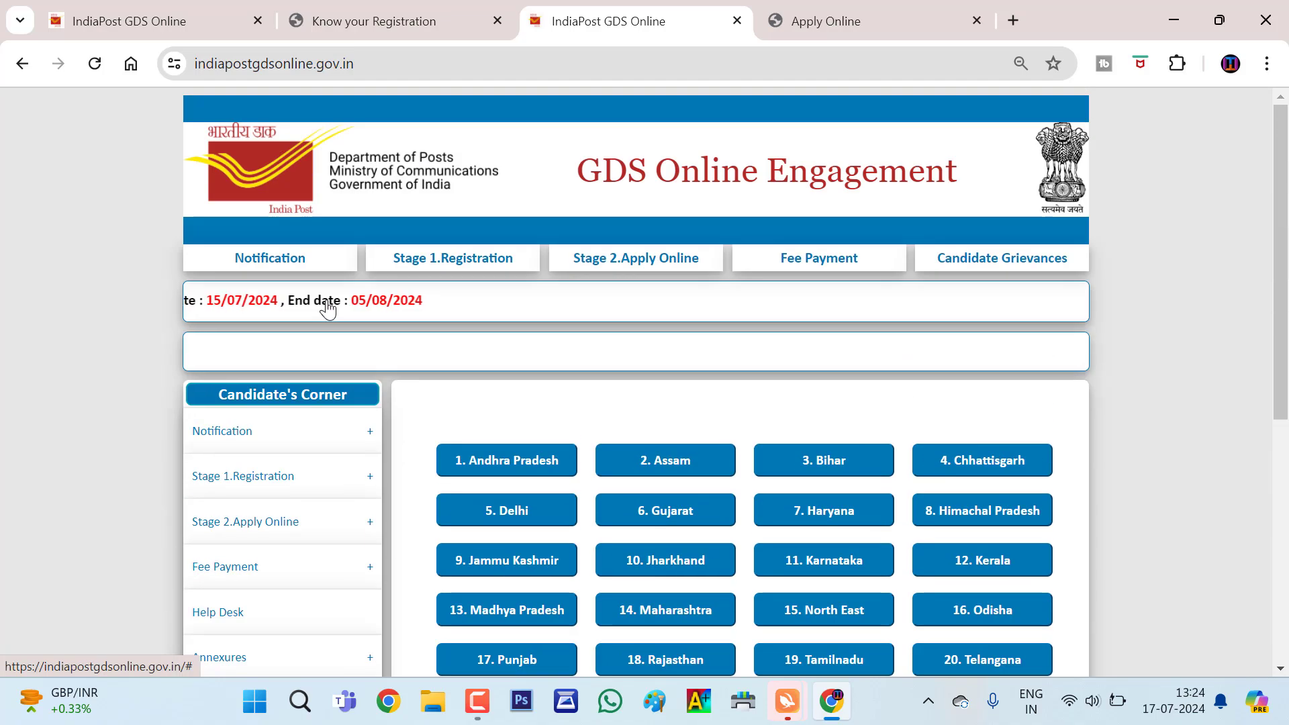
scroll(326, 299, "down", 3)
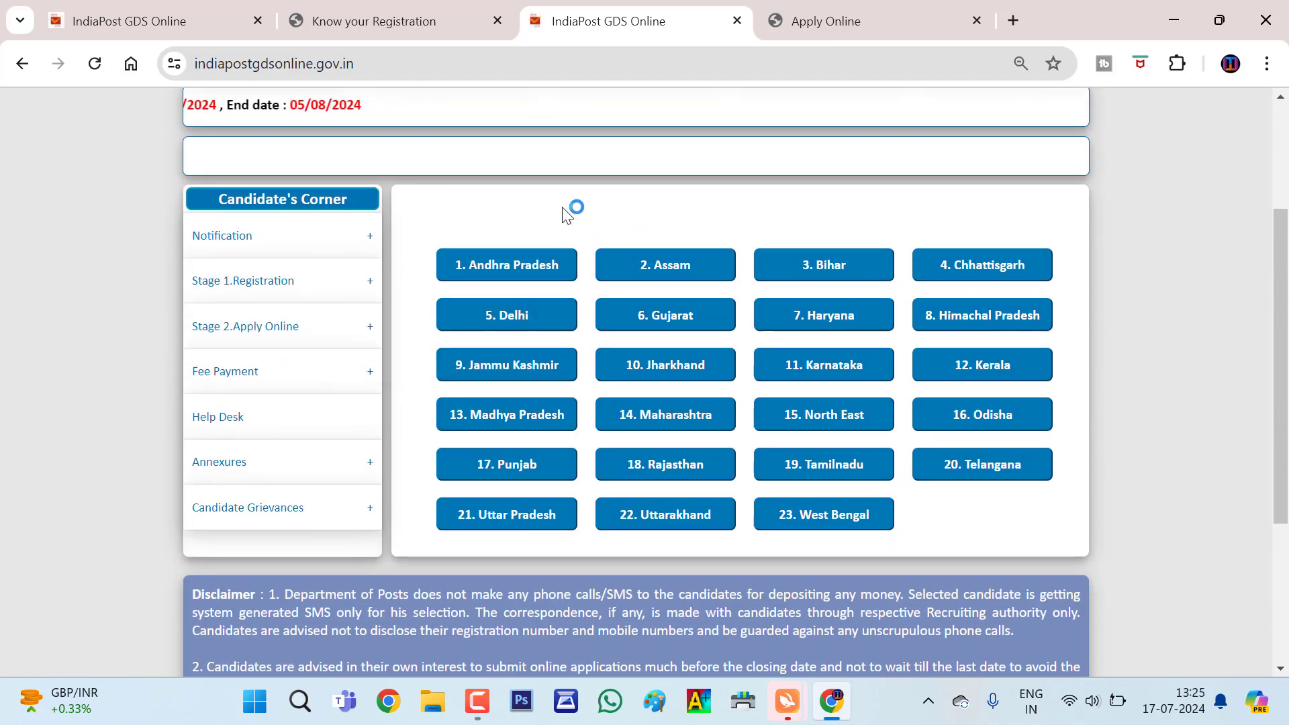
scroll(569, 215, "up", 3)
scroll(562, 227, "down", 3)
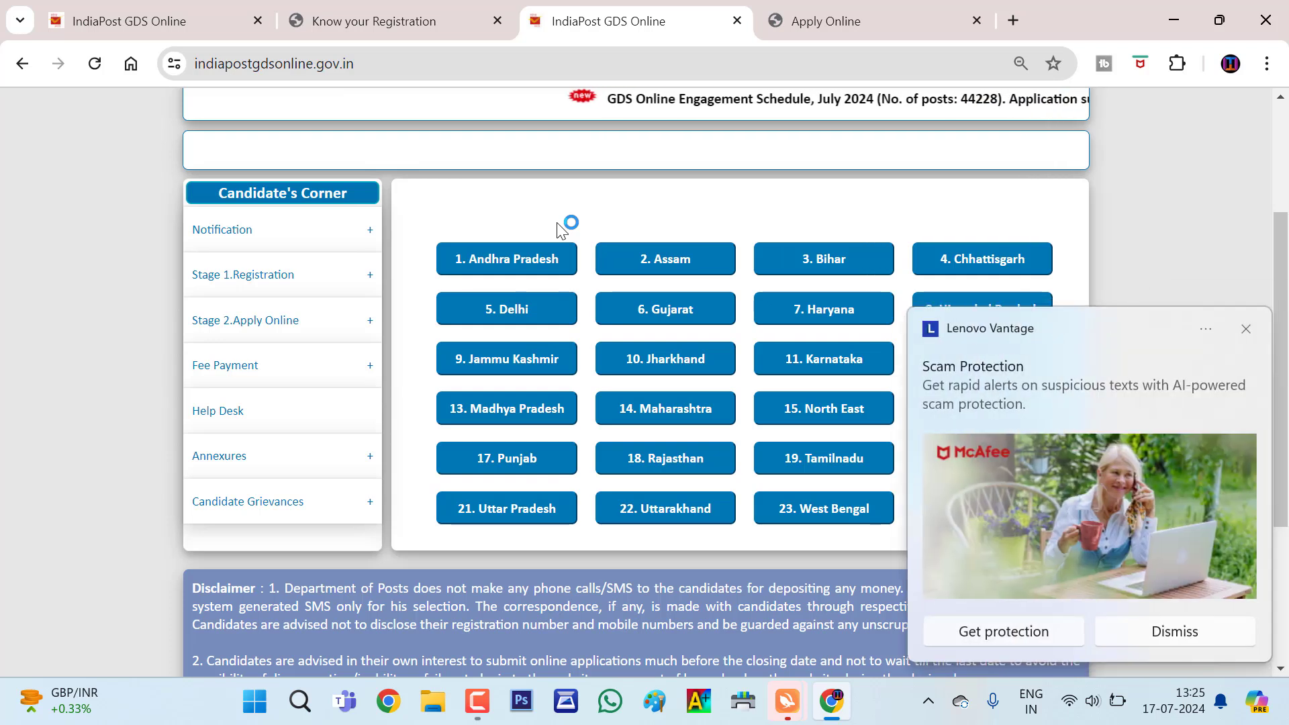
left_click(1247, 330)
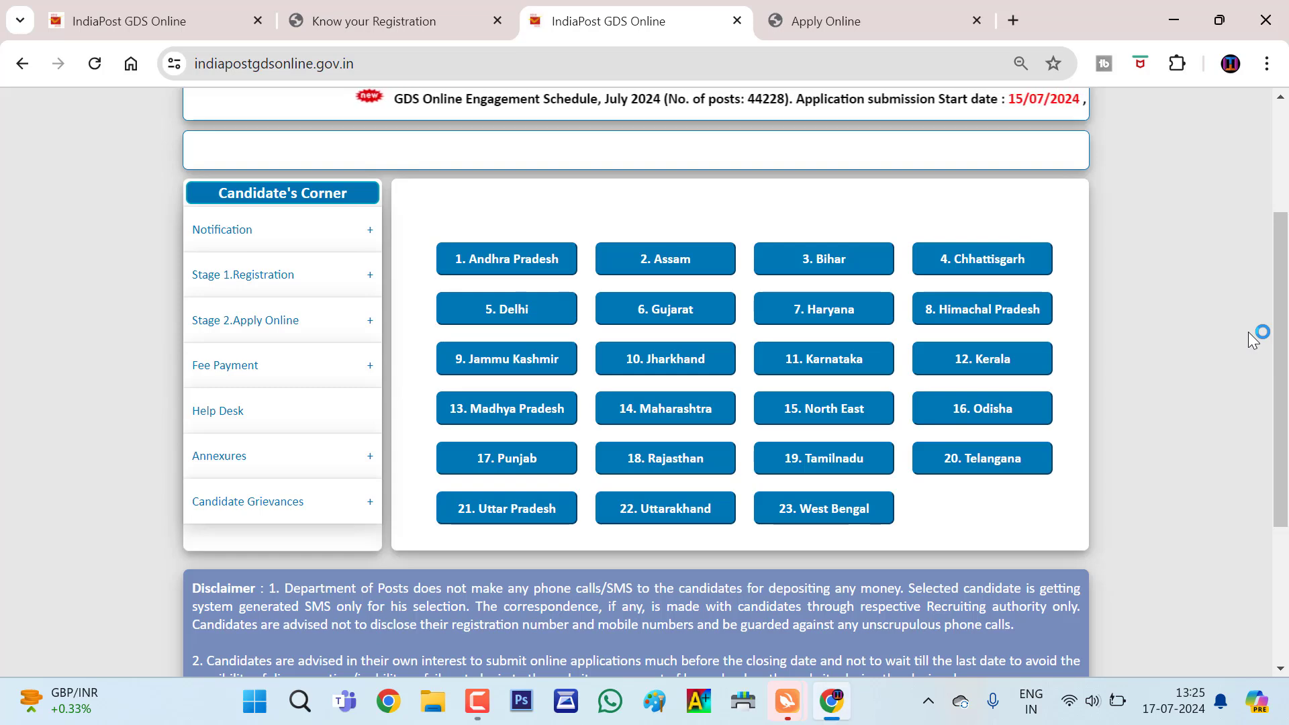
Step: Open the Forgot Registration page belonging to Stage 1.Registration
scroll(1142, 339, "up", 3)
mouse_move(412, 243)
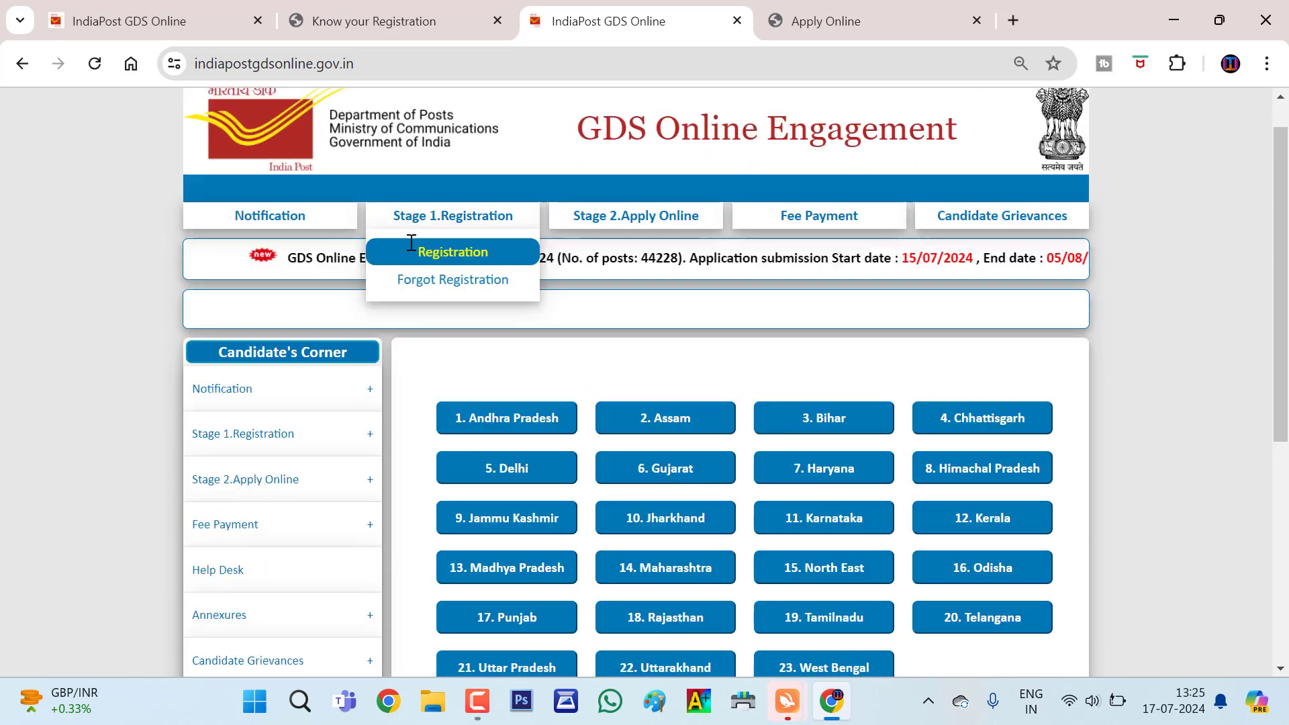
scroll(412, 242, "down", 2)
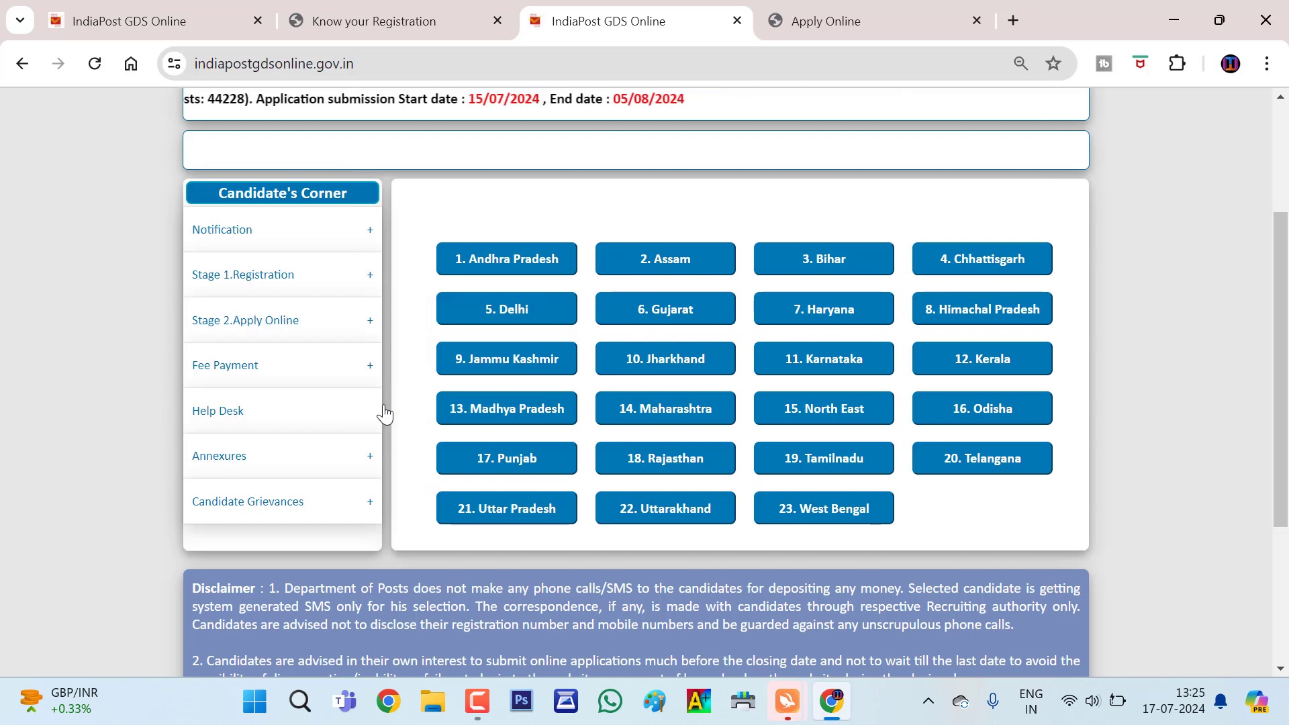
mouse_move(193, 221)
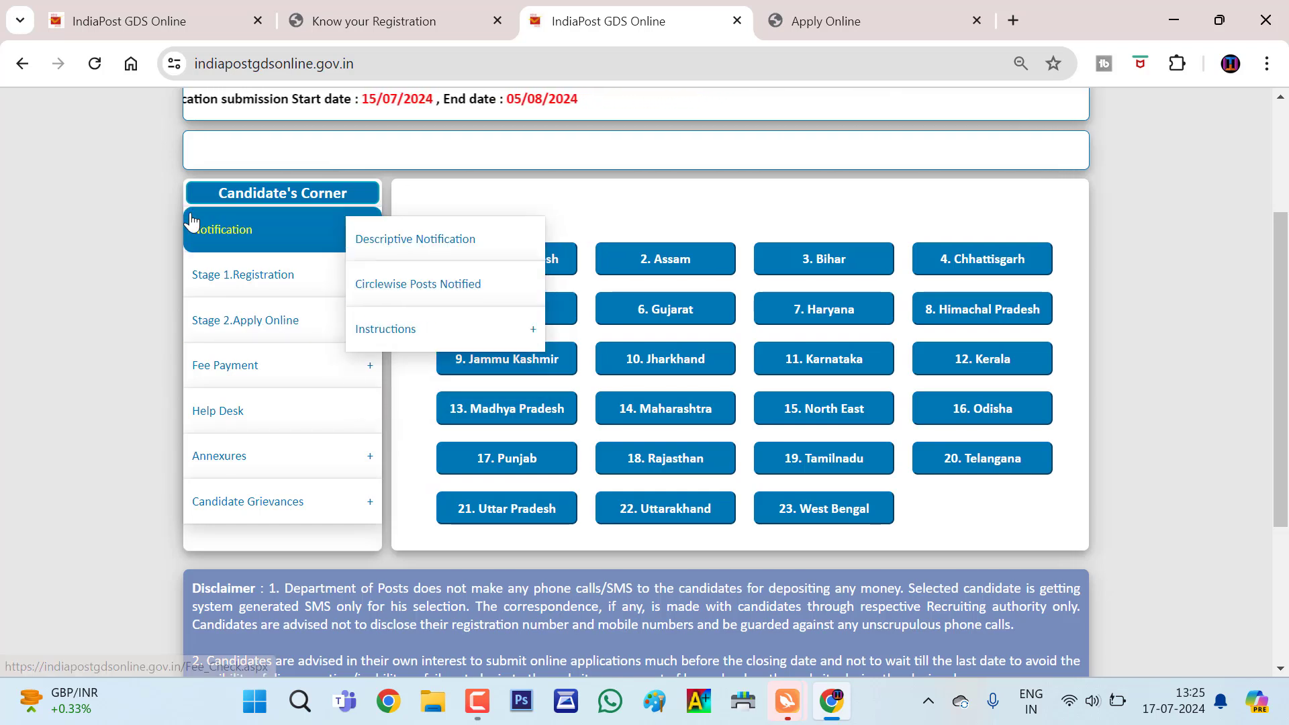
mouse_move(286, 288)
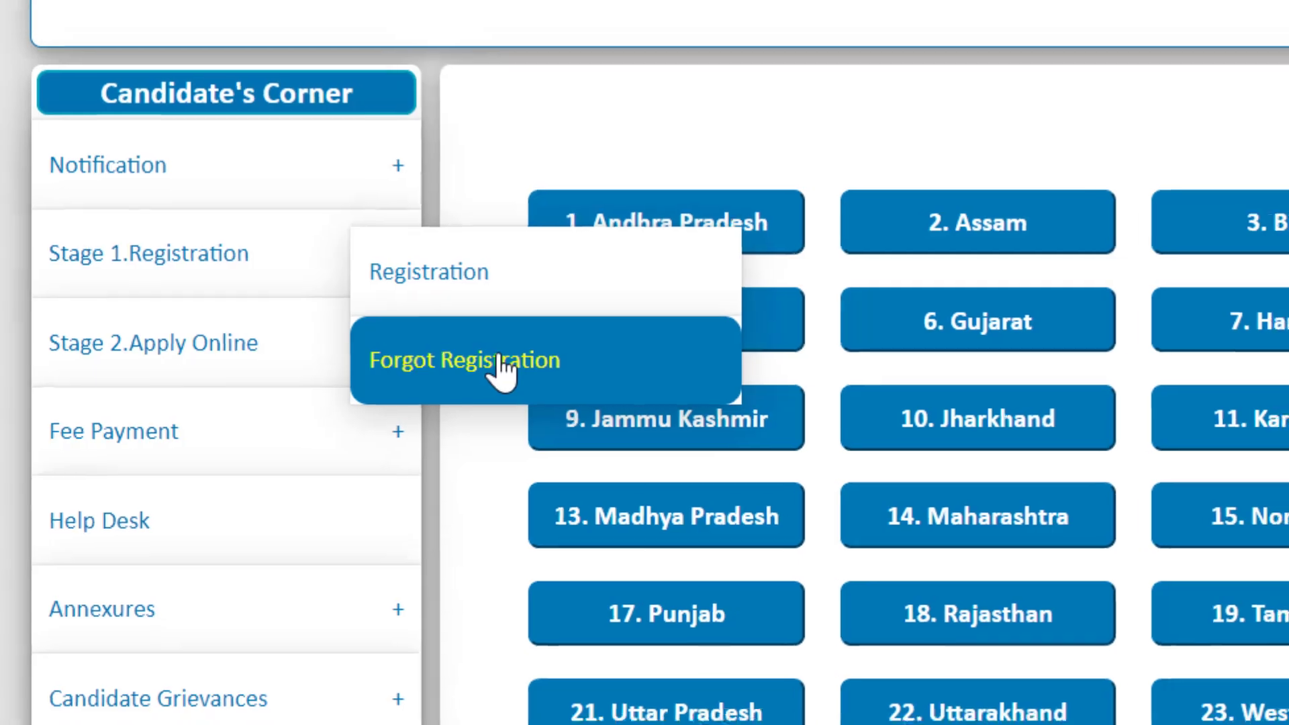
left_click(503, 361)
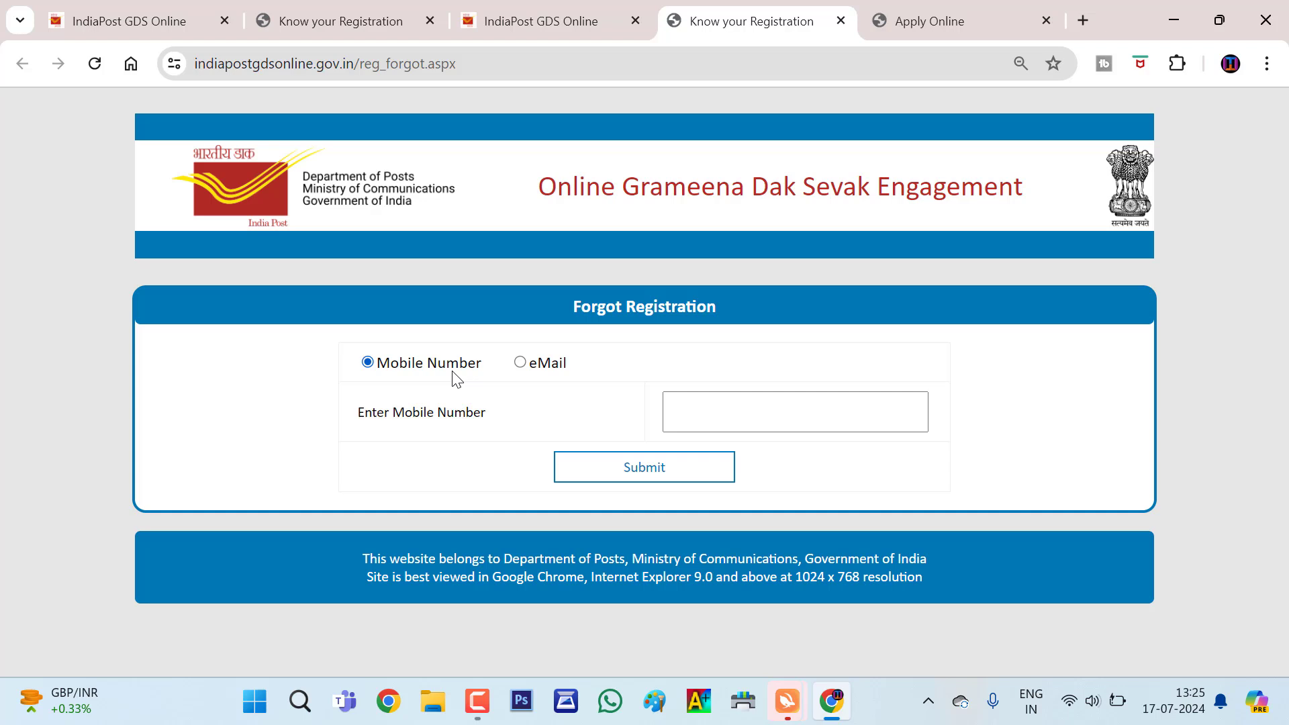
Step: Switch to the Apply Online form and look at its registration number and circle fields
left_click(699, 421)
left_click(520, 16)
left_click(886, 21)
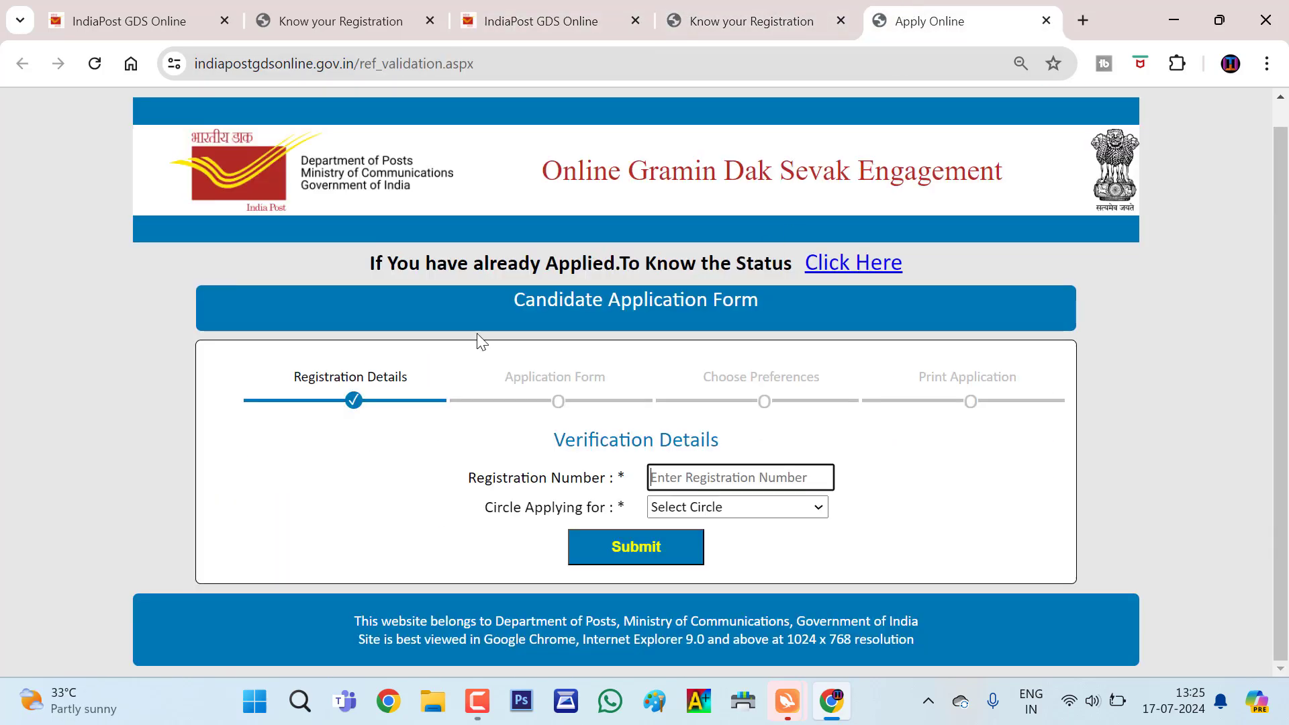
left_click(787, 511)
left_click(787, 510)
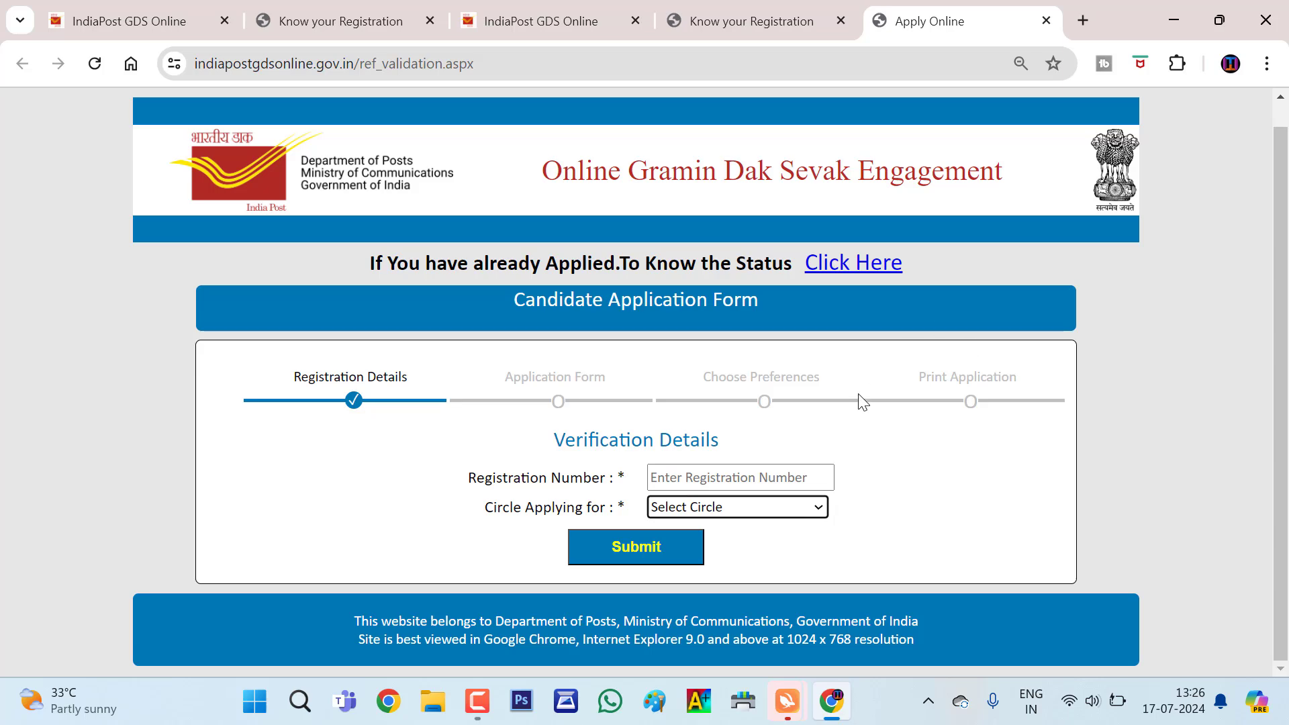
scroll(859, 402, "up", 1)
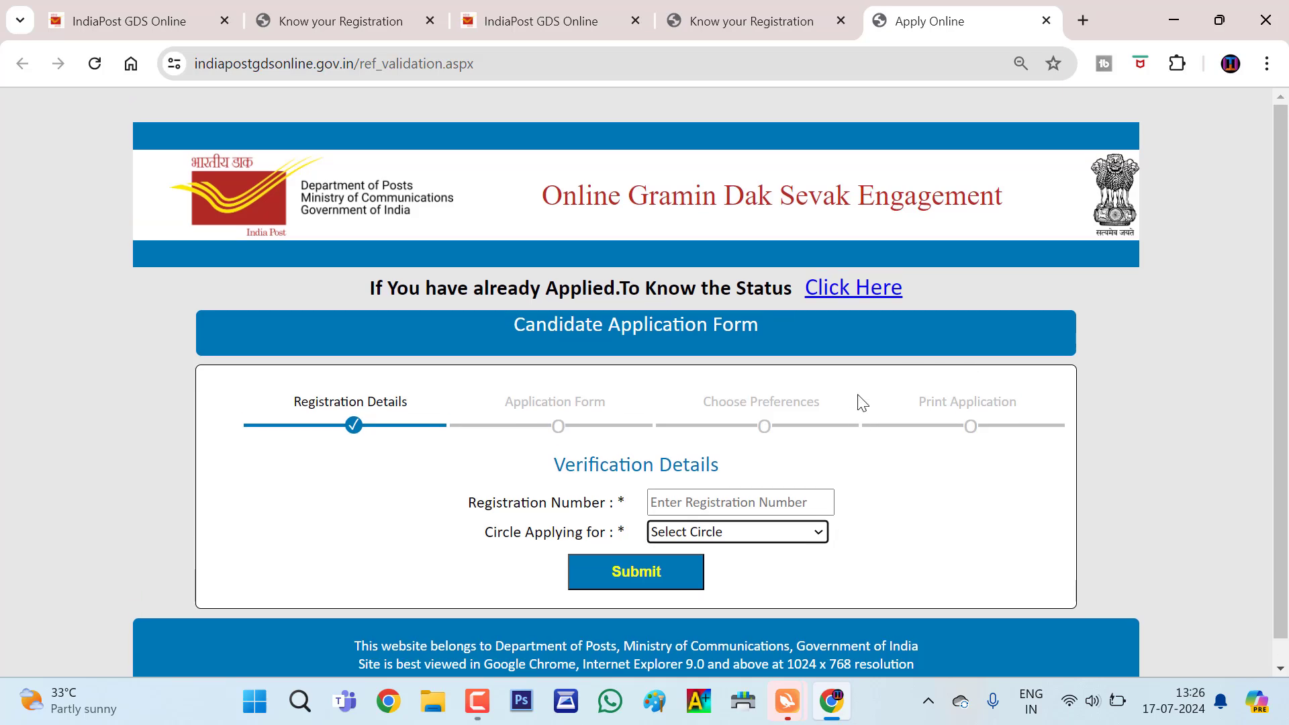
Step: Return to the GDS home page and open the Stage 1 Registration form
left_click(541, 21)
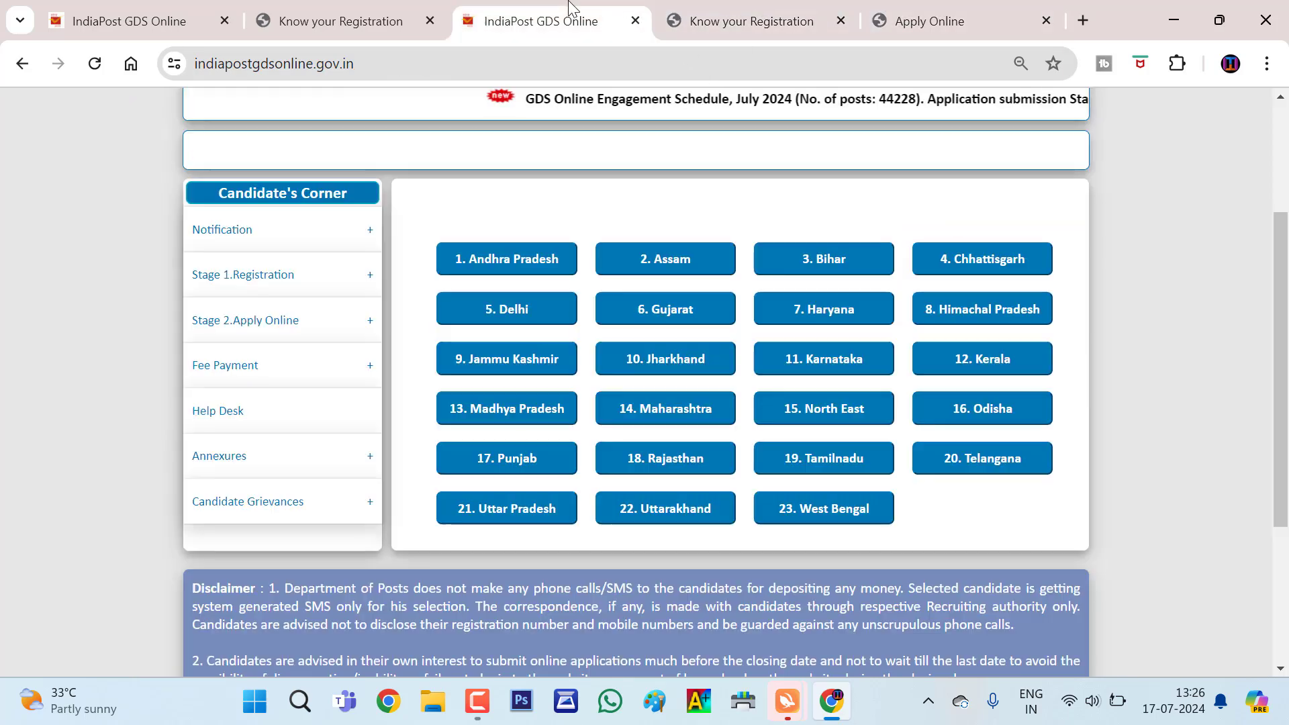
left_click(341, 21)
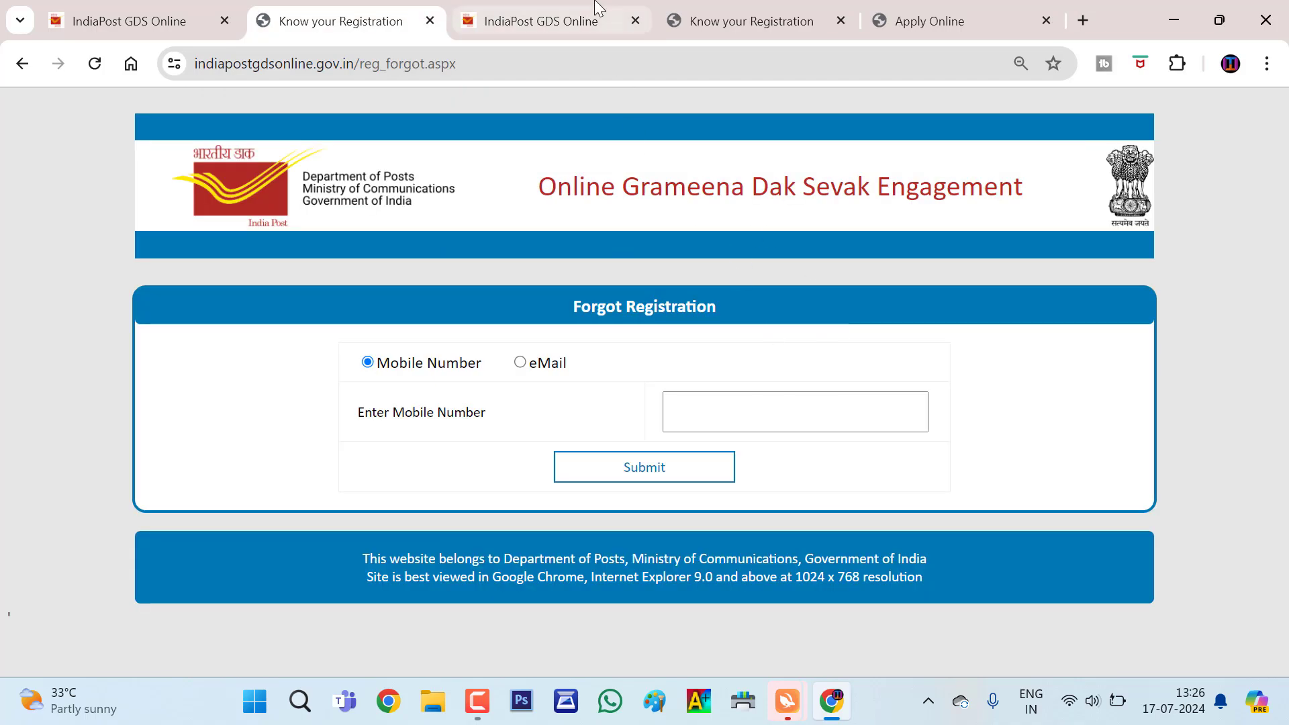
left_click(547, 21)
scroll(494, 317, "up", 3)
scroll(495, 306, "down", 5)
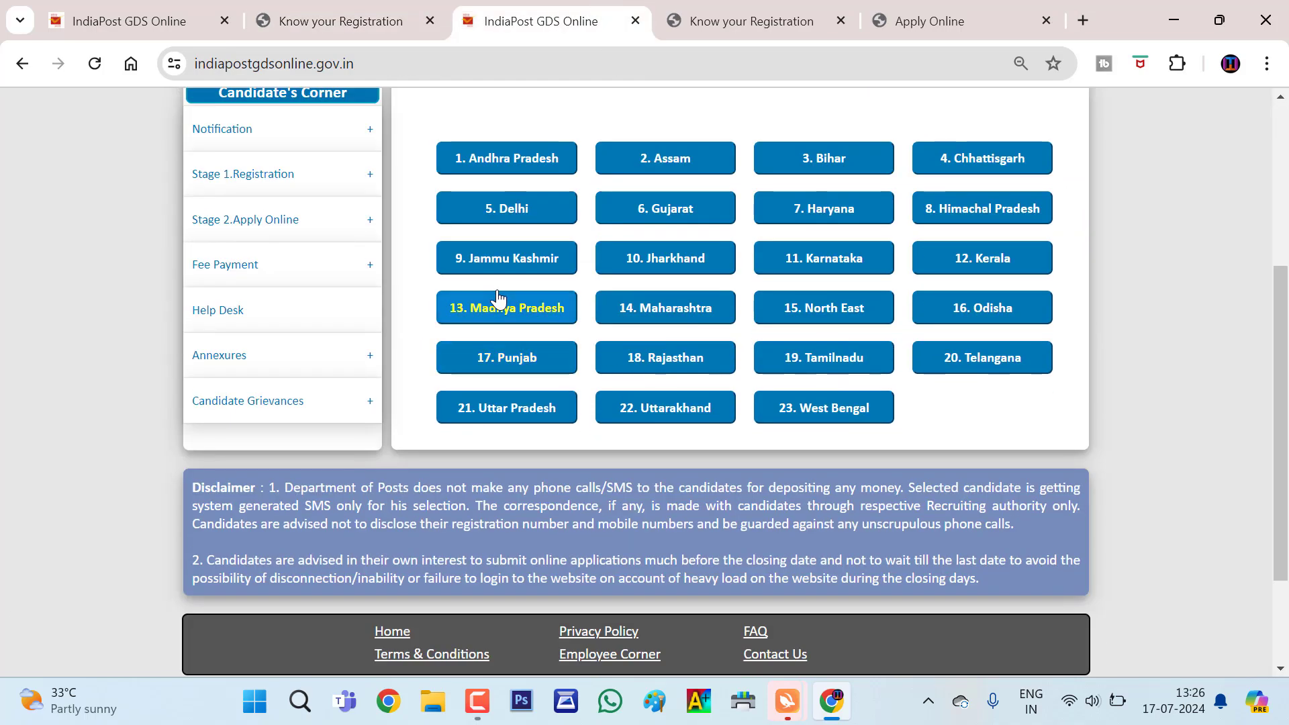
mouse_move(248, 190)
scroll(235, 195, "up", 3)
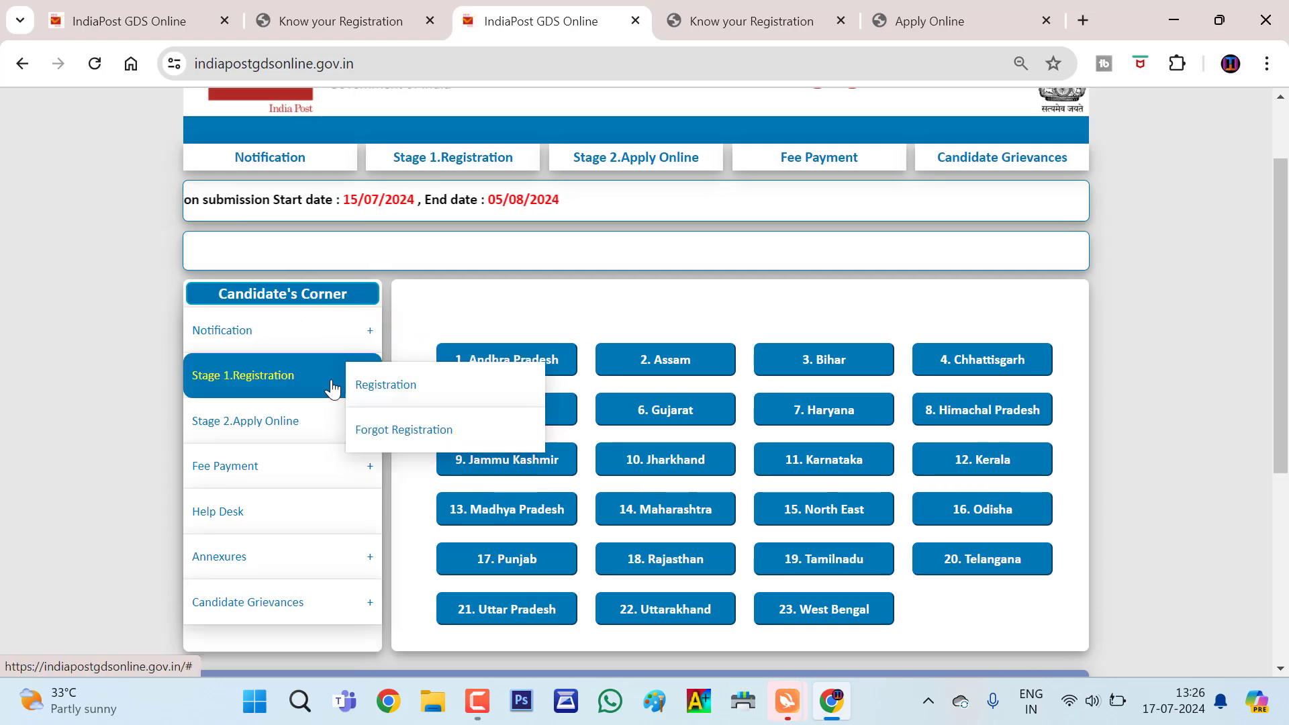
mouse_move(250, 407)
mouse_move(288, 380)
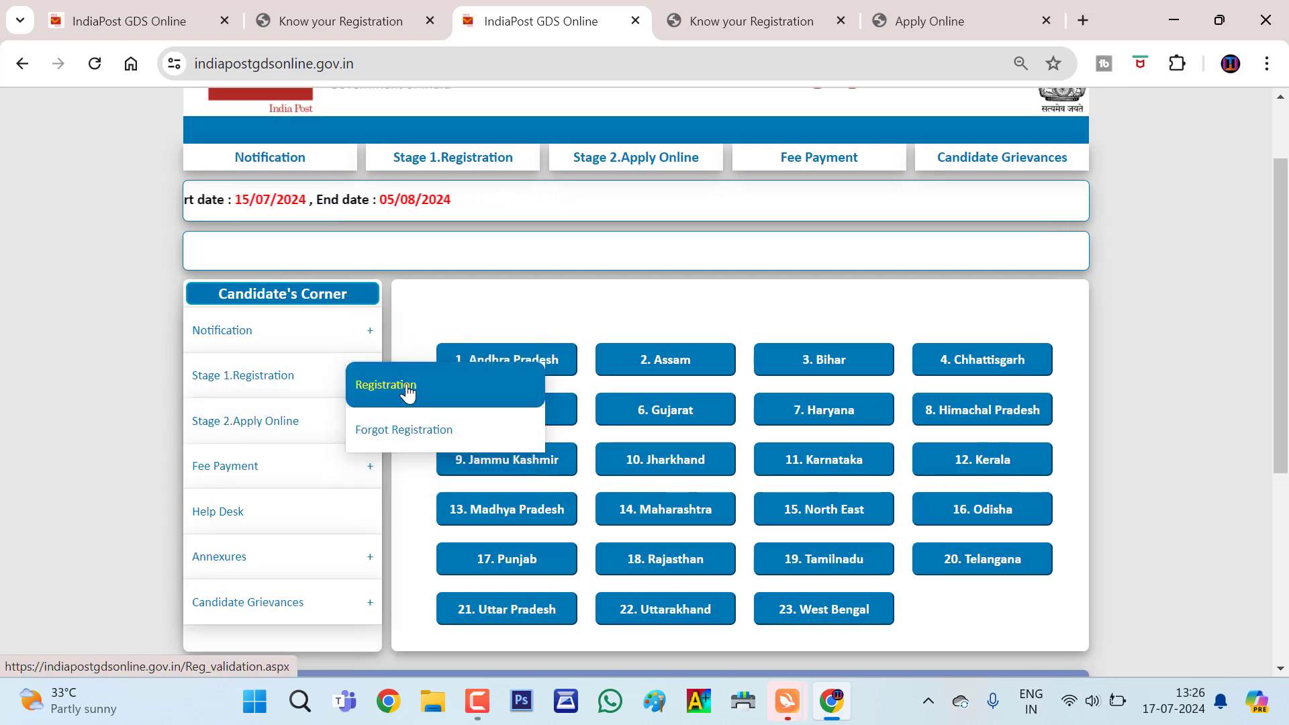
left_click(365, 388)
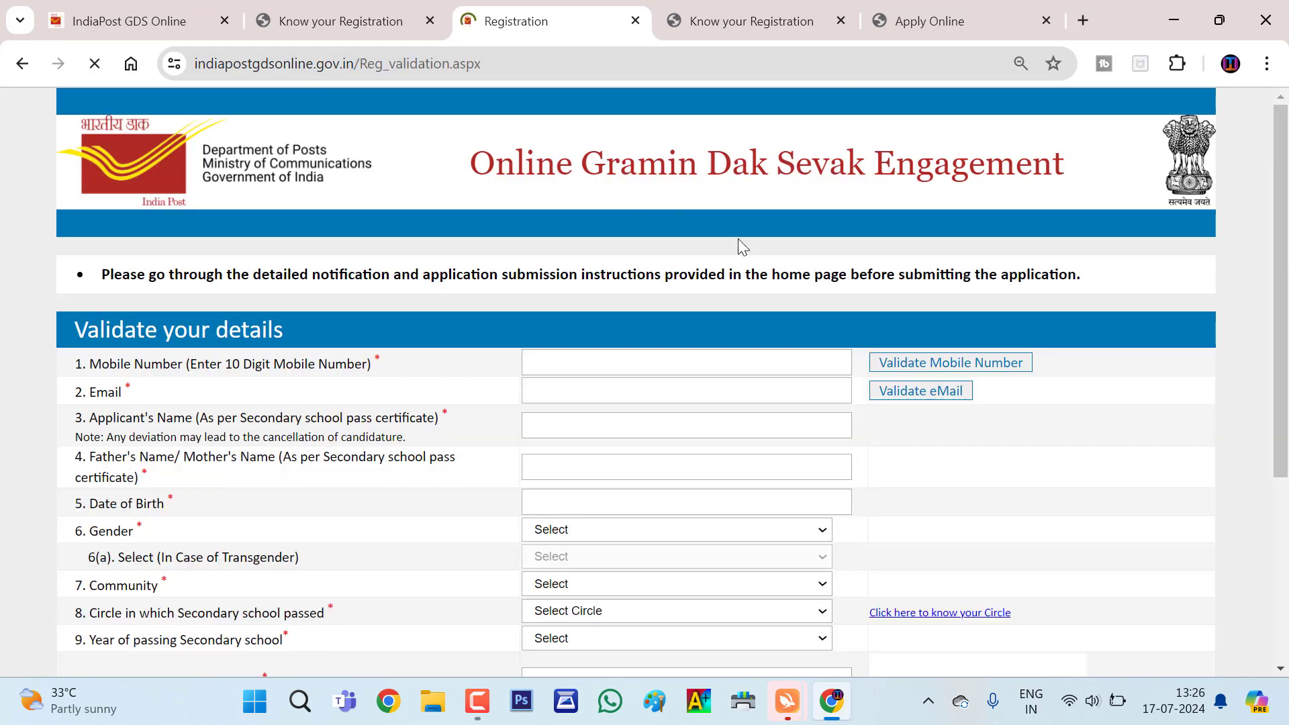
Step: Enter the one-time password for validating the applicant's email address
scroll(739, 302, "down", 3)
scroll(638, 332, "up", 2)
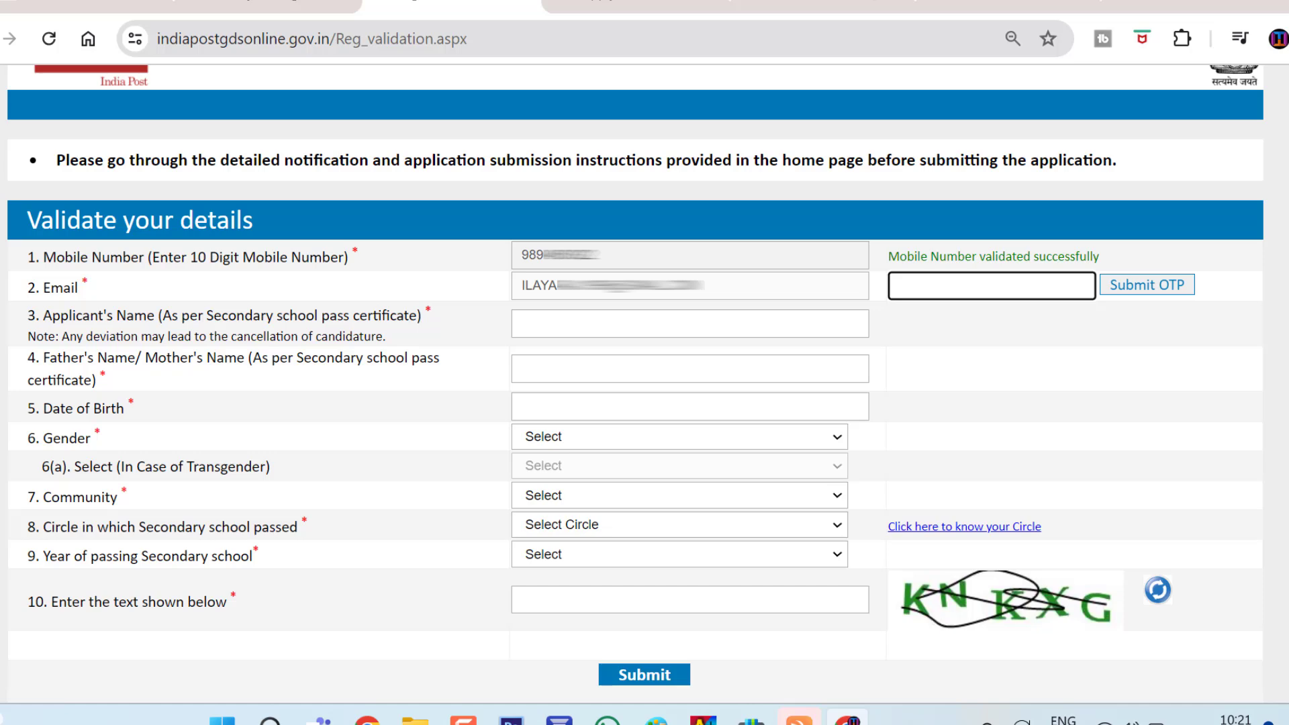
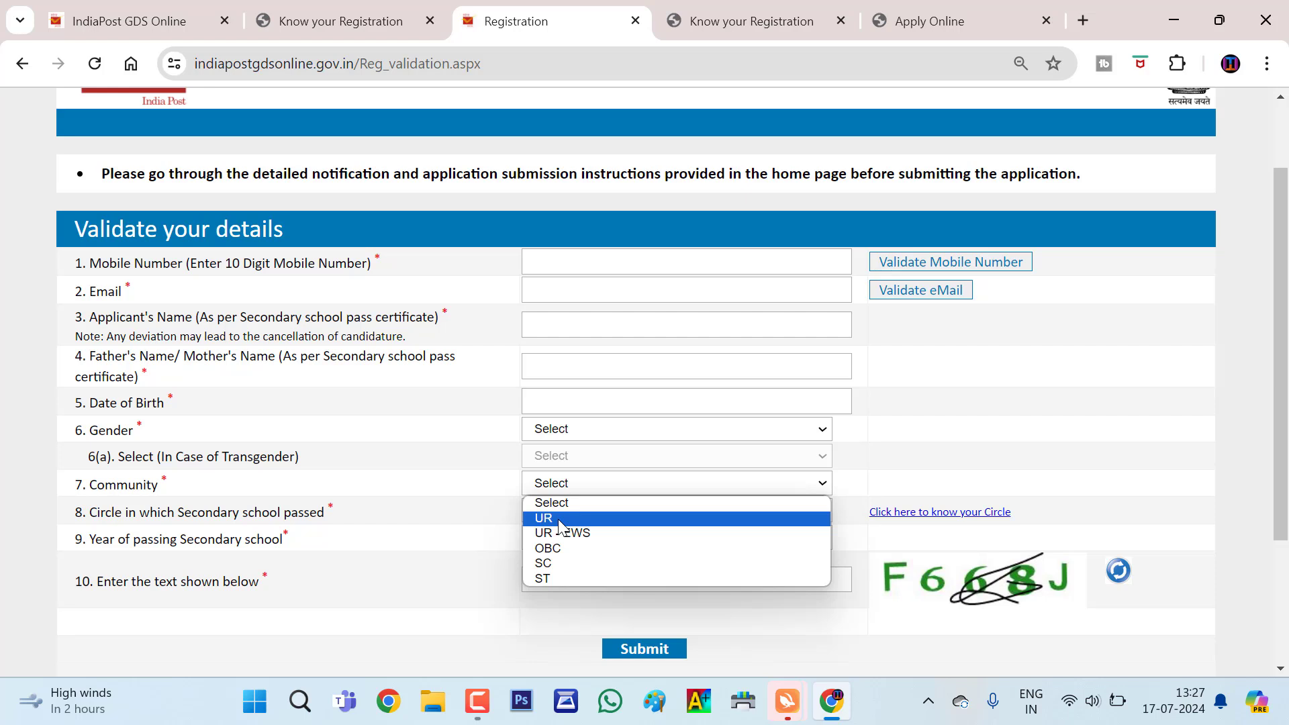
Step: Set the circle in which secondary school was passed to Tamilnadu and the year of passing to 2014
left_click(287, 455)
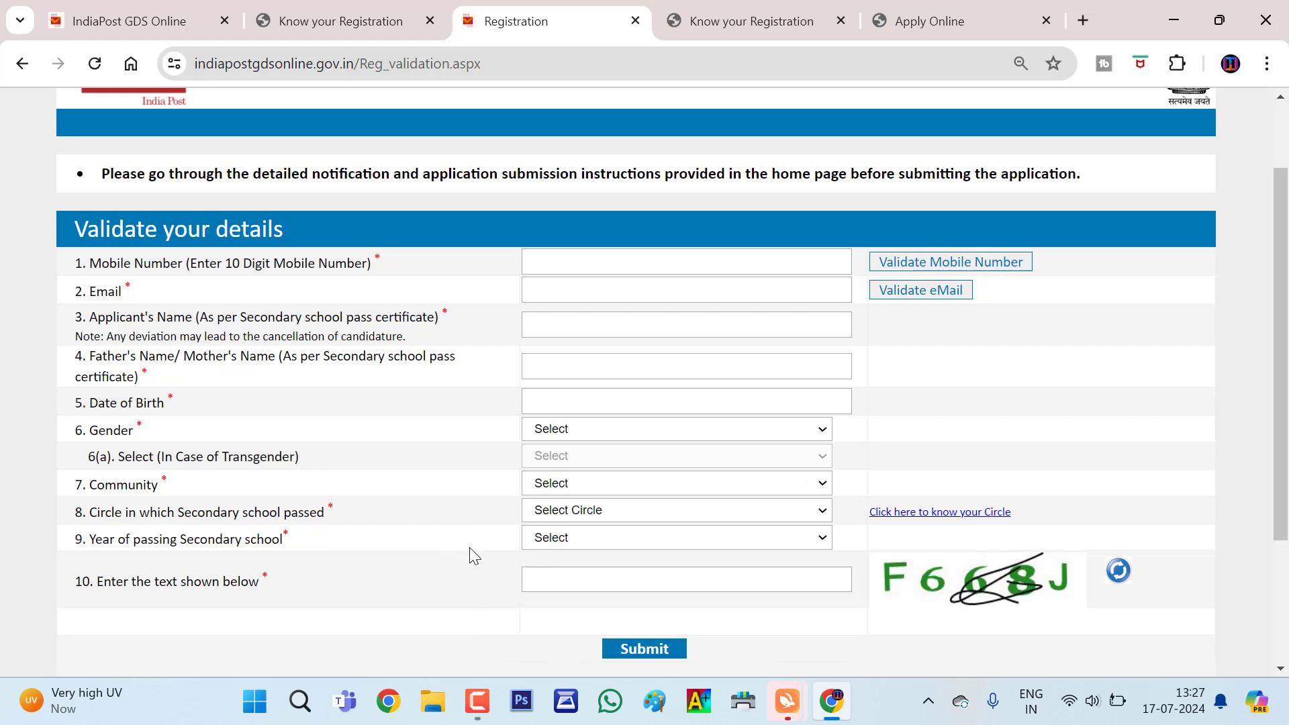
left_click(581, 515)
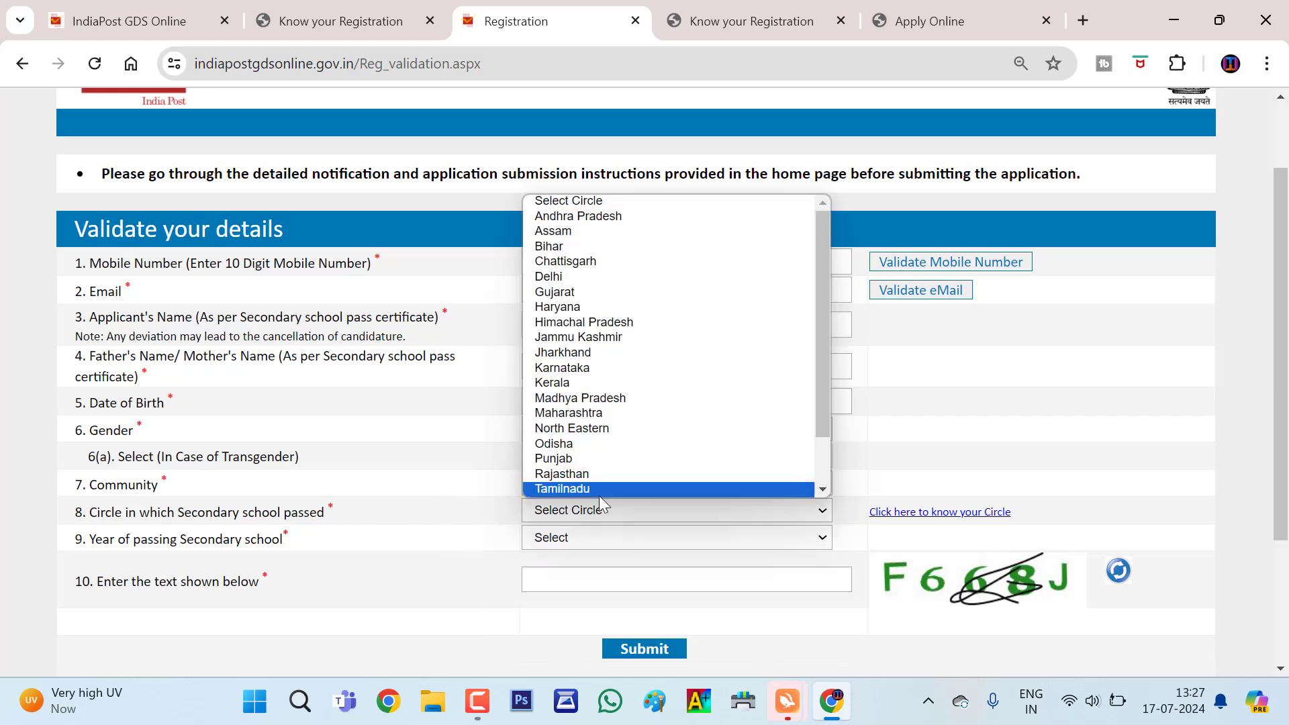
left_click(561, 493)
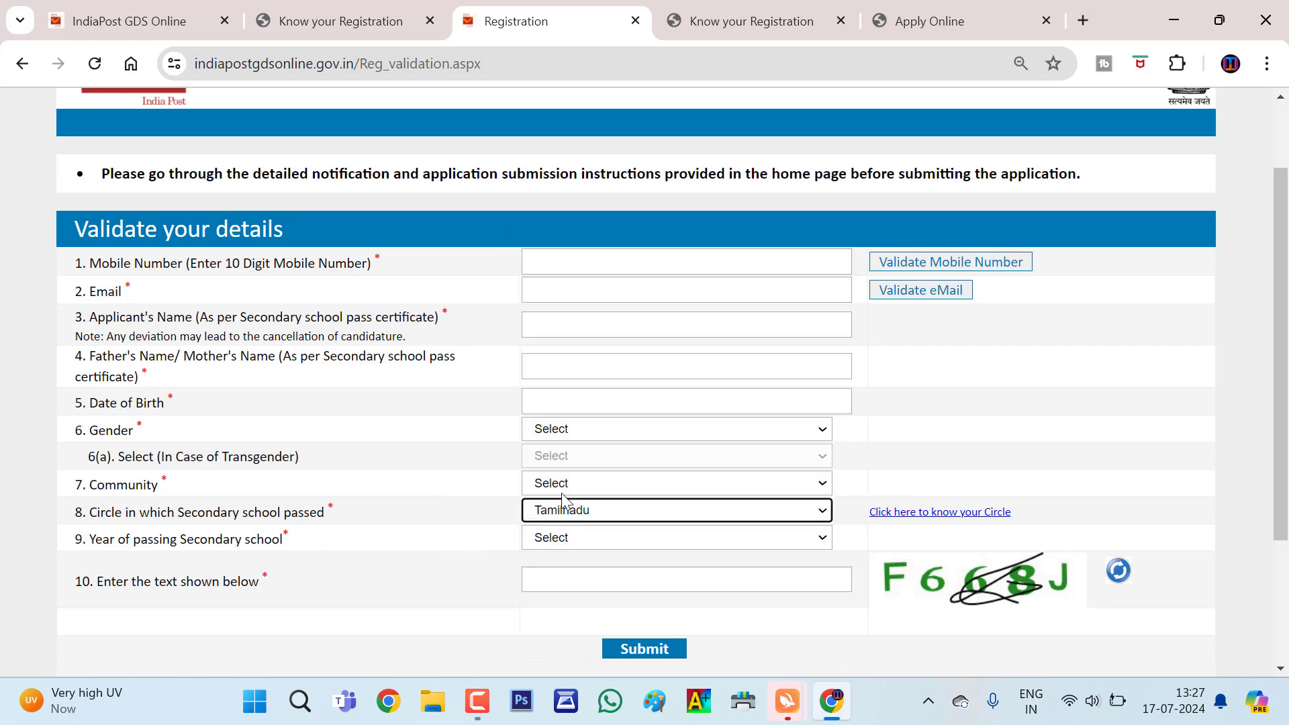
left_click(563, 544)
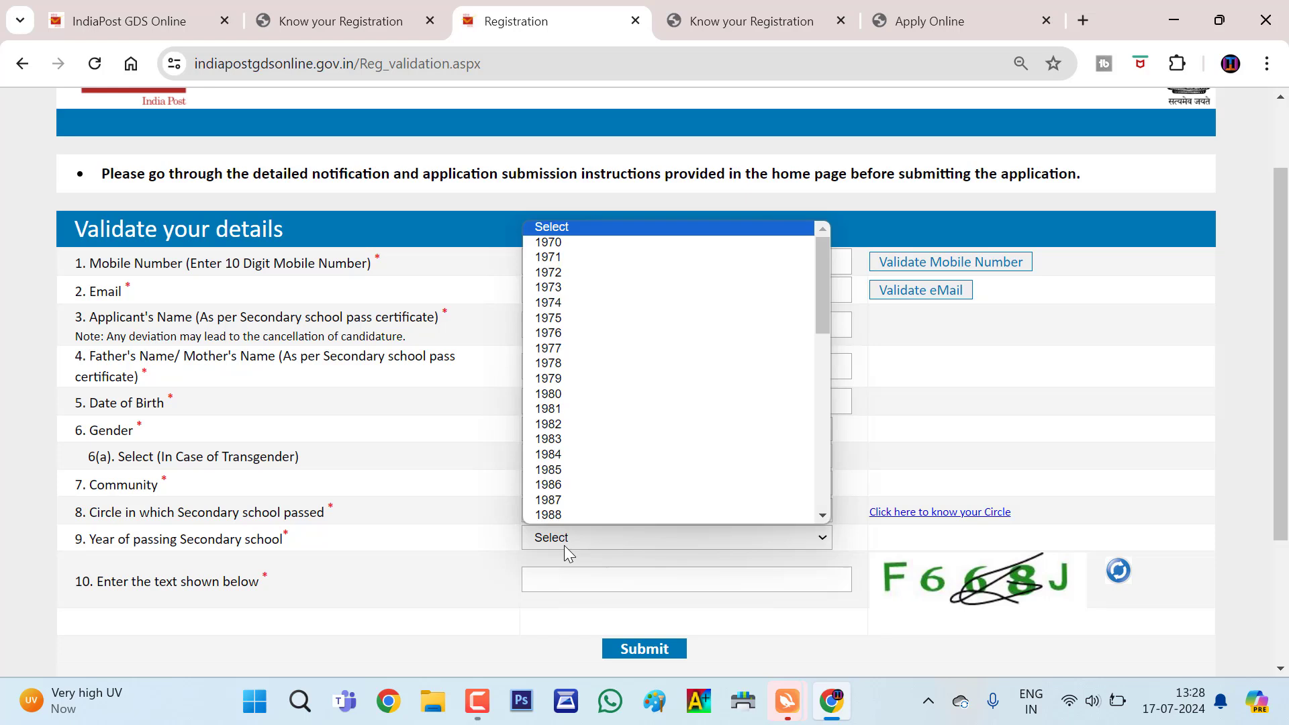
scroll(660, 352, "down", 8)
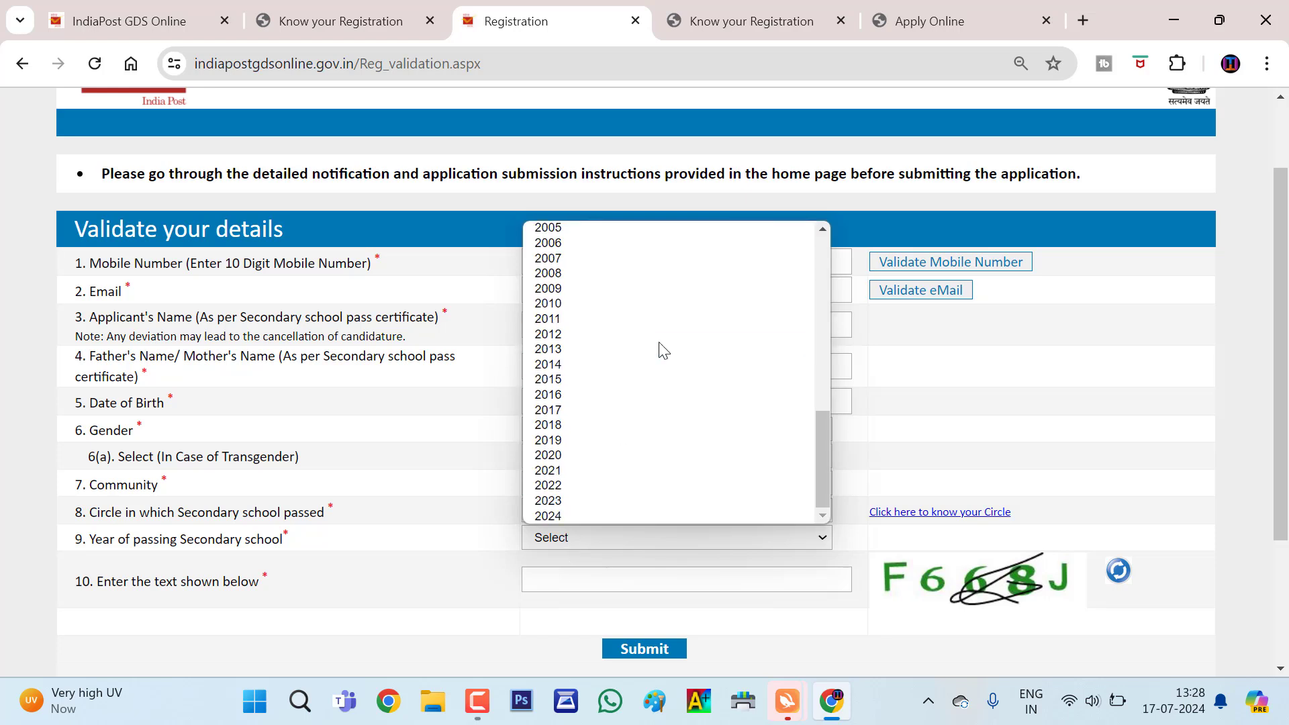
left_click(661, 363)
Step: Submit the completed validation details and accept the no-duplicate-registration declaration on the registration summary
scroll(629, 497, "down", 1)
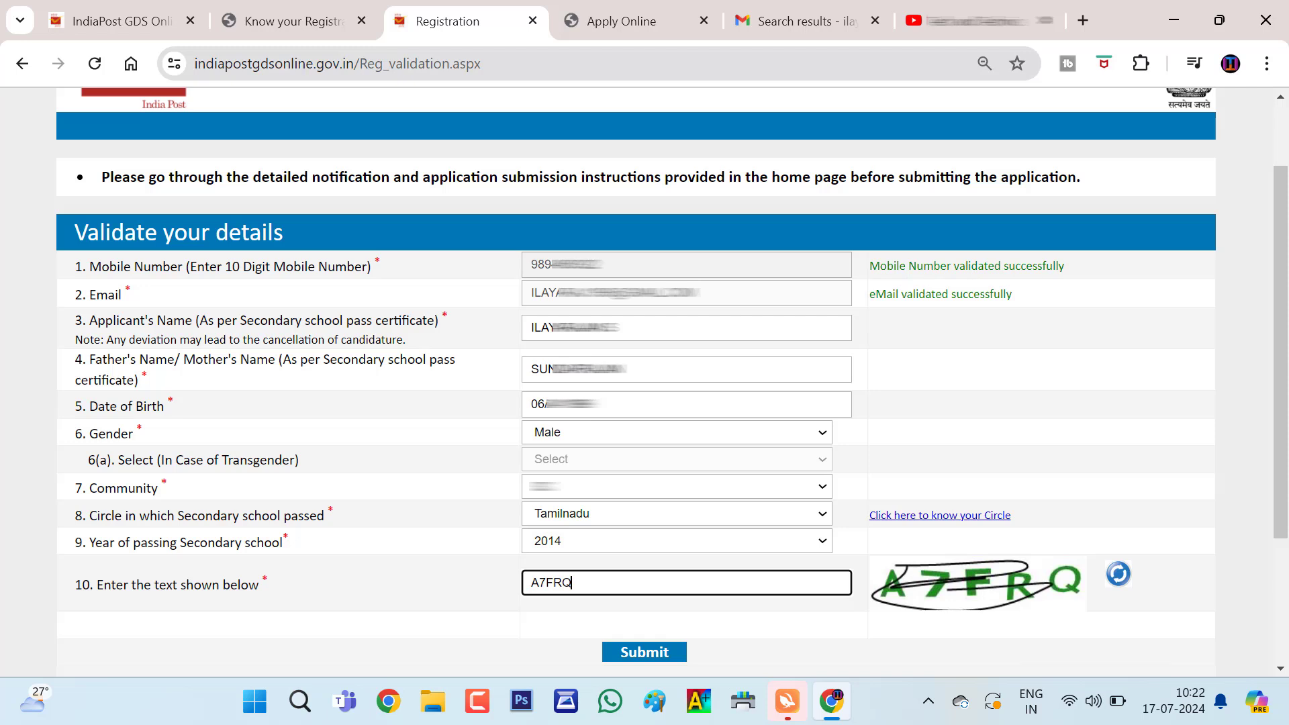
key("Return")
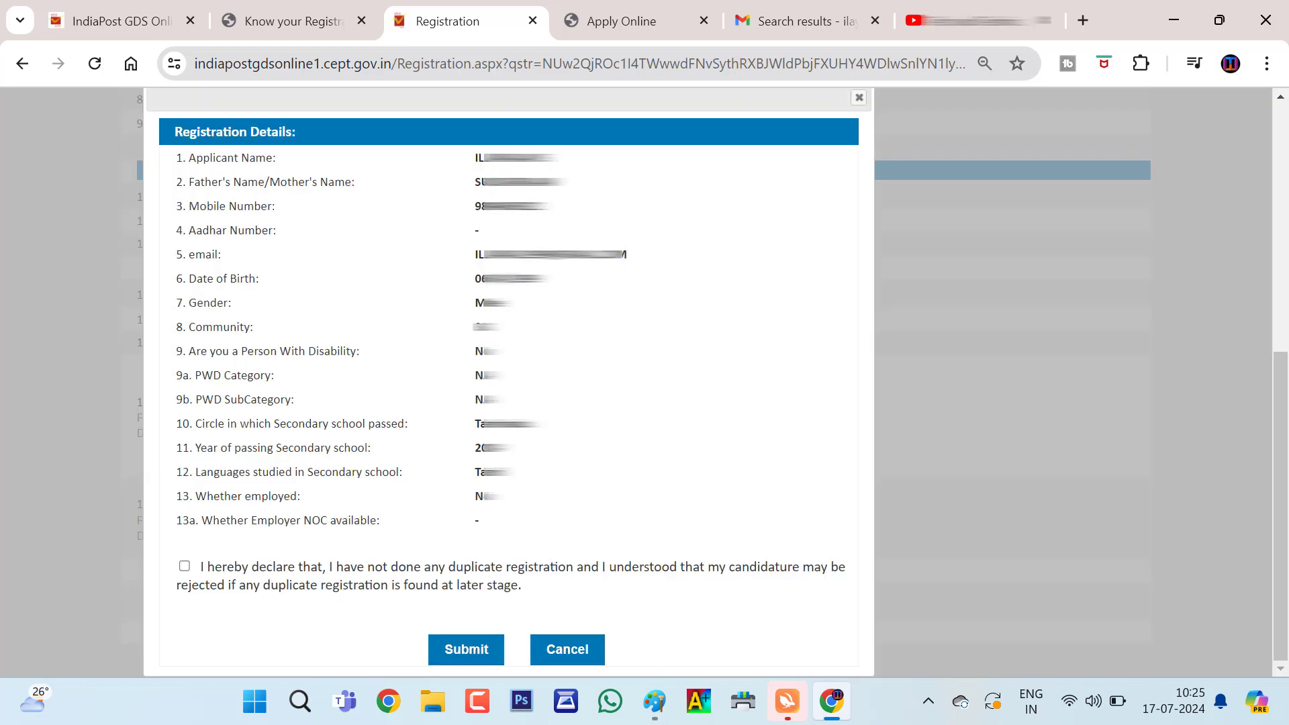
left_click(185, 566)
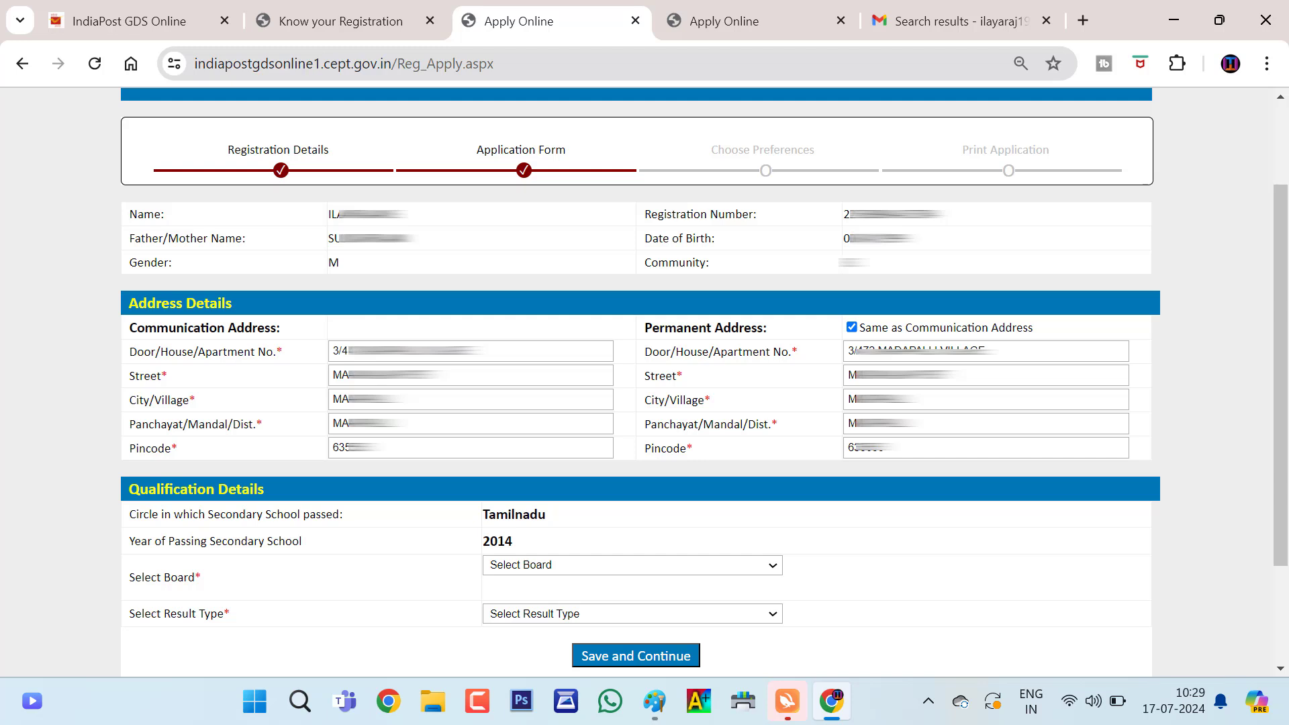
Step: Set the board to State Board of School Examinations, Tamilnadu (from 2012 to 2015) and the result type to Marks
scroll(633, 464, "down", 1)
left_click(633, 464)
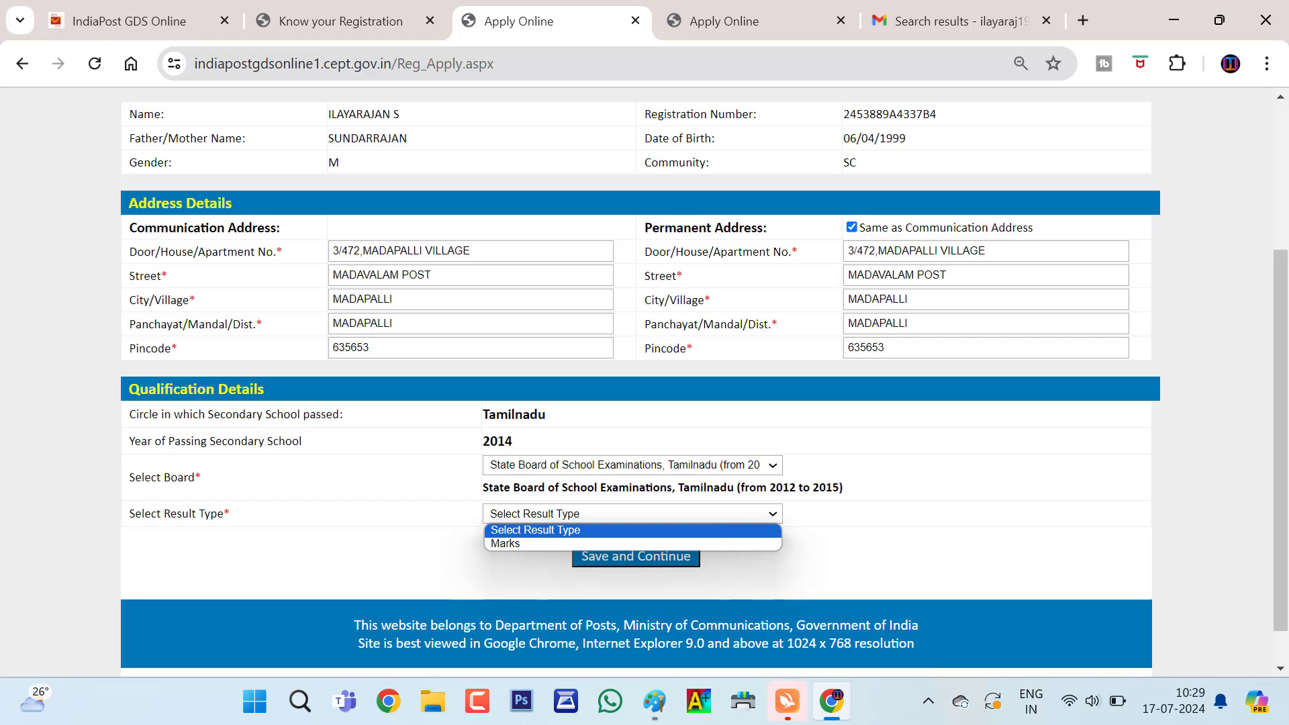
key("Down")
key("Return")
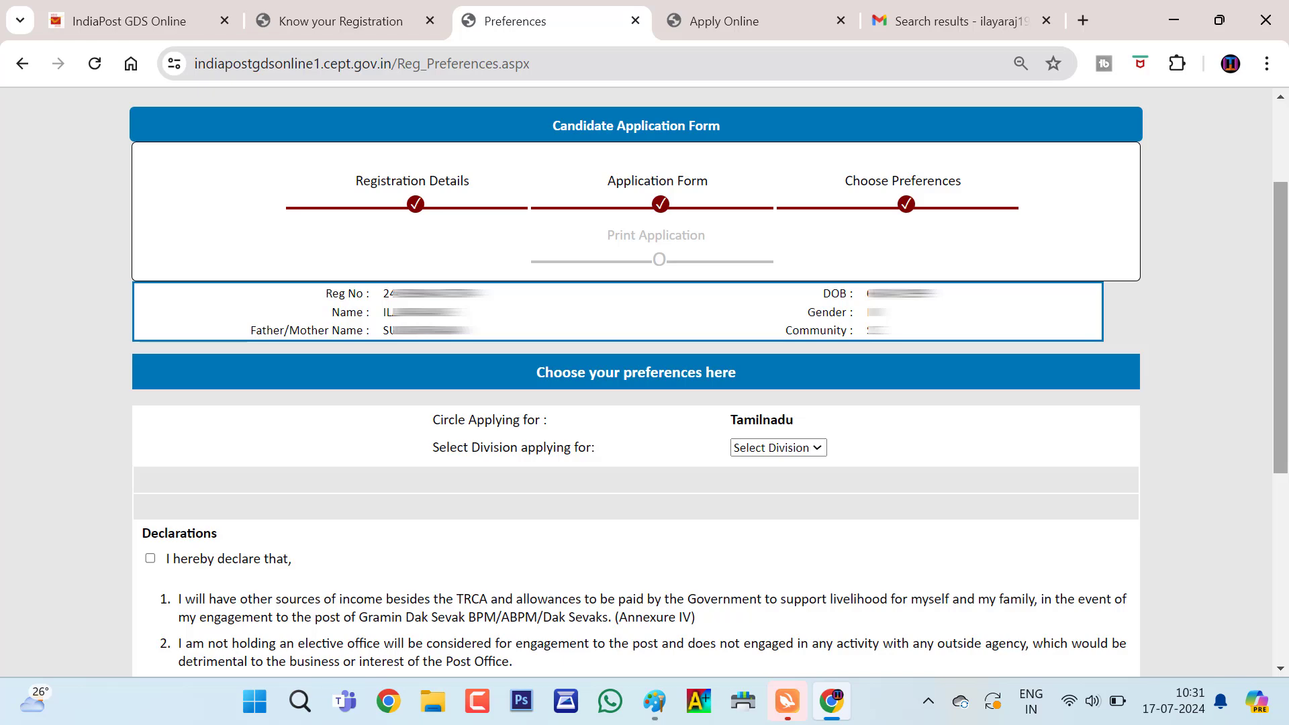
Step: Open the list of divisions to apply for in the Tamilnadu circle
left_click(779, 448)
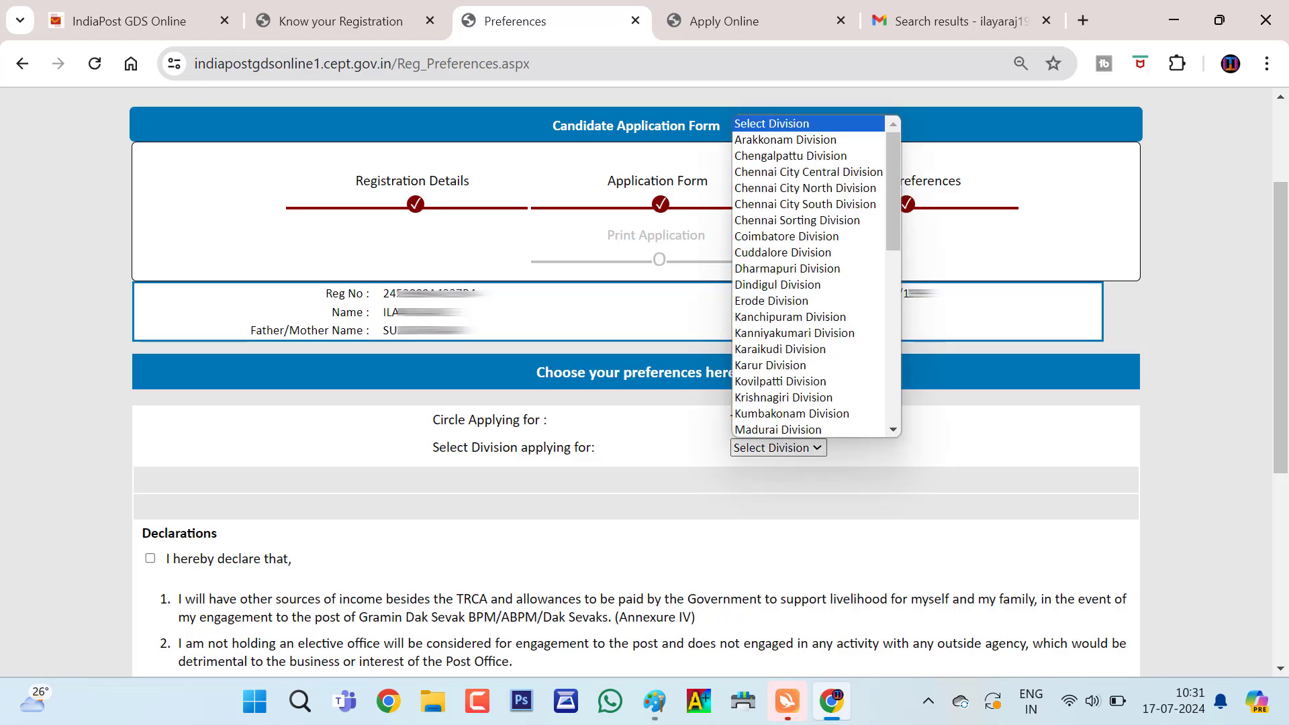